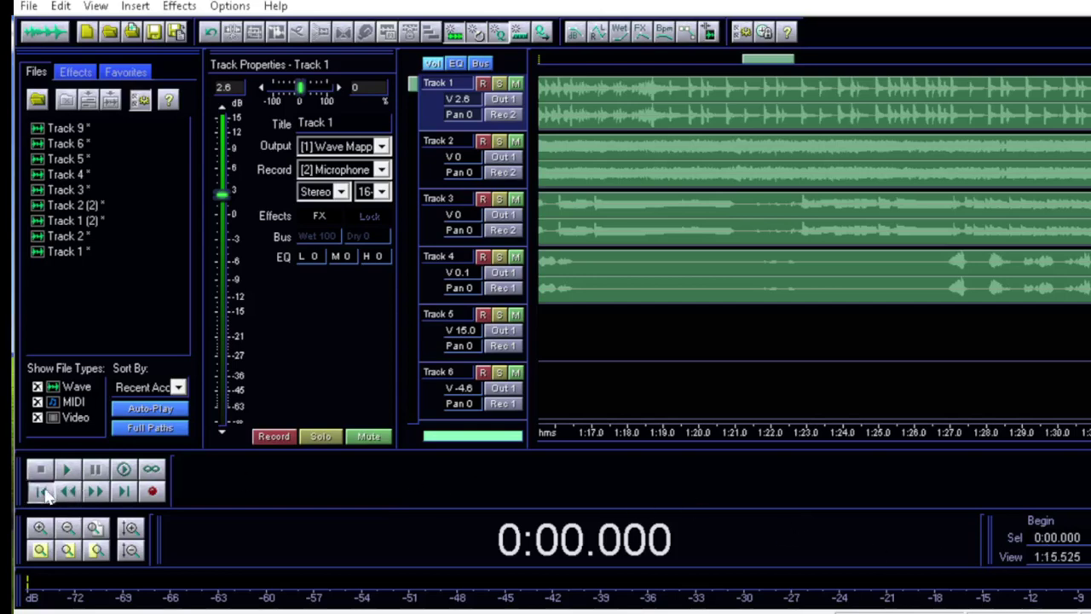
- Rewind to the song's start and record a vocal over the six-track arrangement
{"action": "left_click", "coordinate": [41, 491]}
{"action": "left_click", "coordinate": [154, 491]}
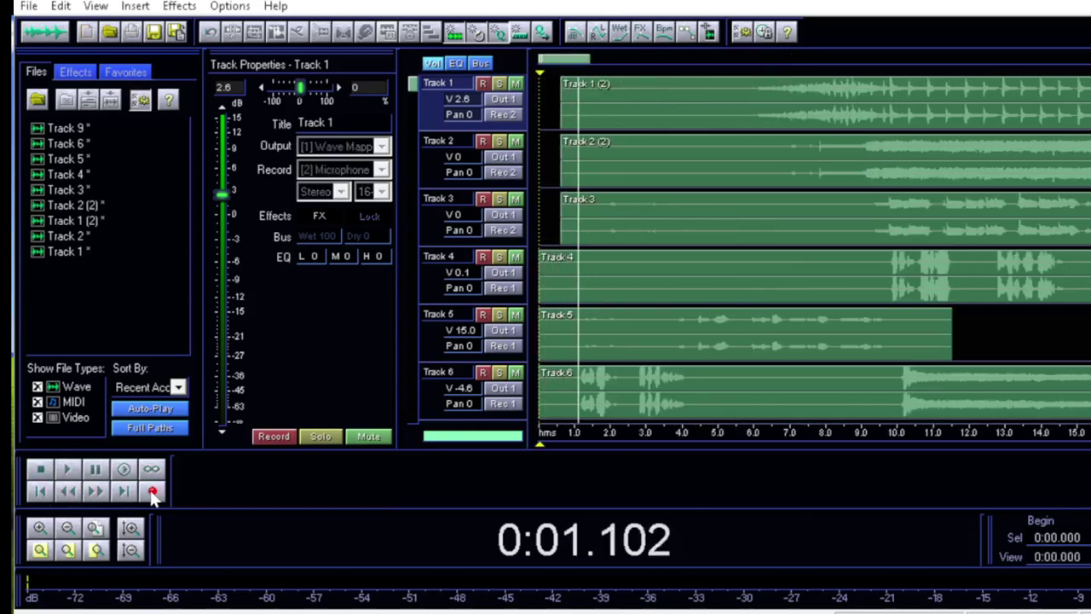